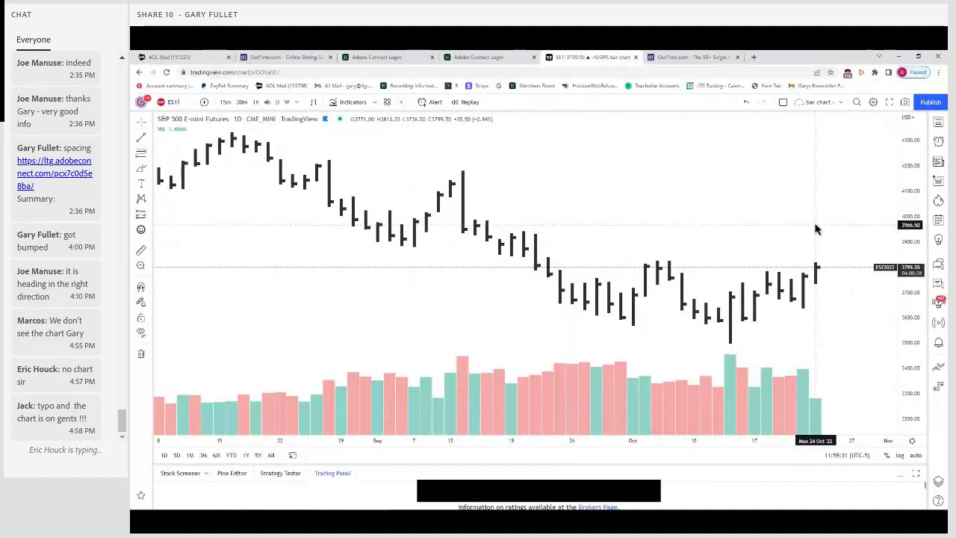
scroll(816, 229, "up", 1)
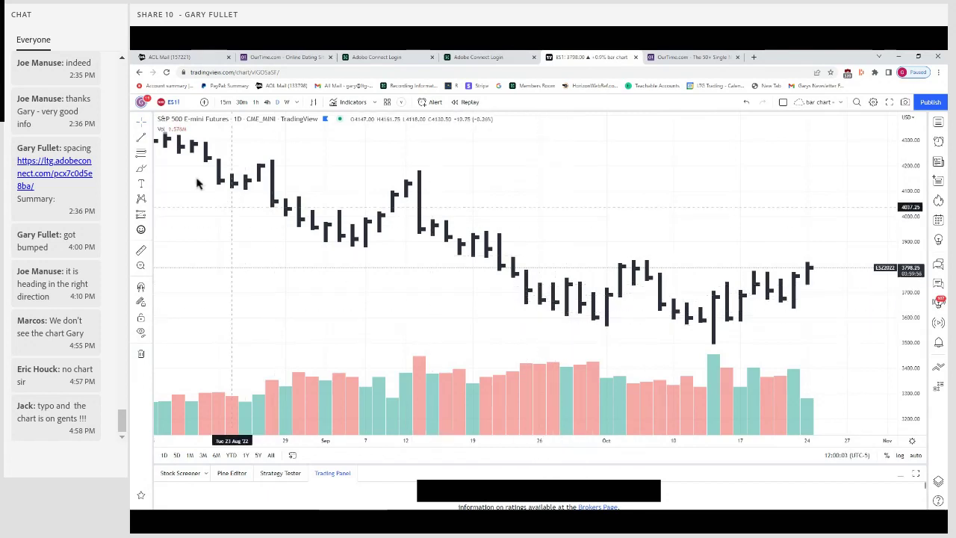
Cancel a stray line, then draw a short level line under the Sep 28–Oct 3 lows
left_click(513, 304)
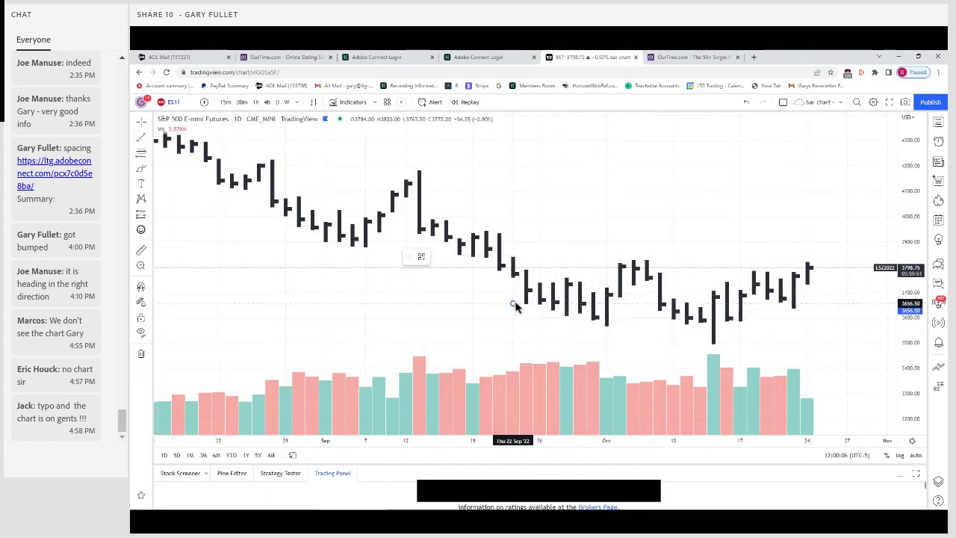
right_click(649, 278)
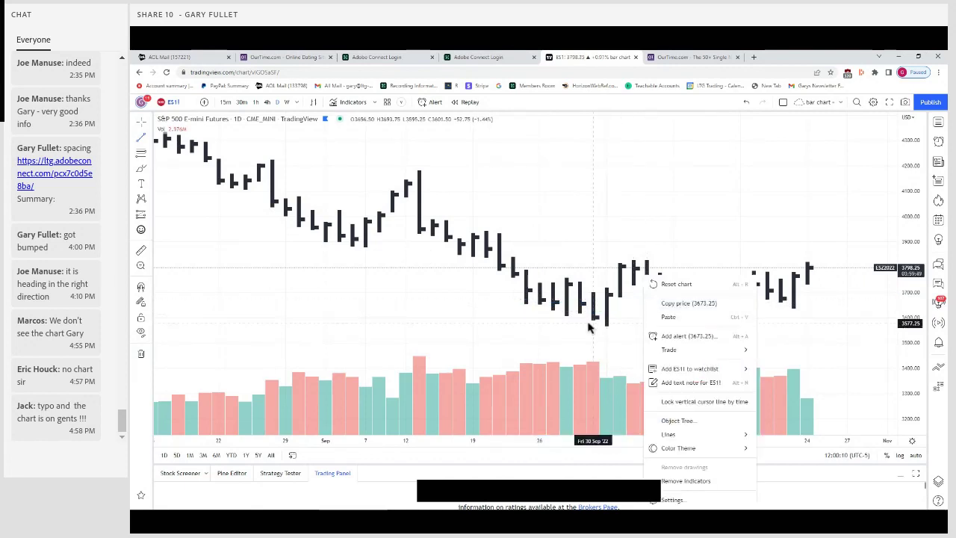
left_click(141, 139)
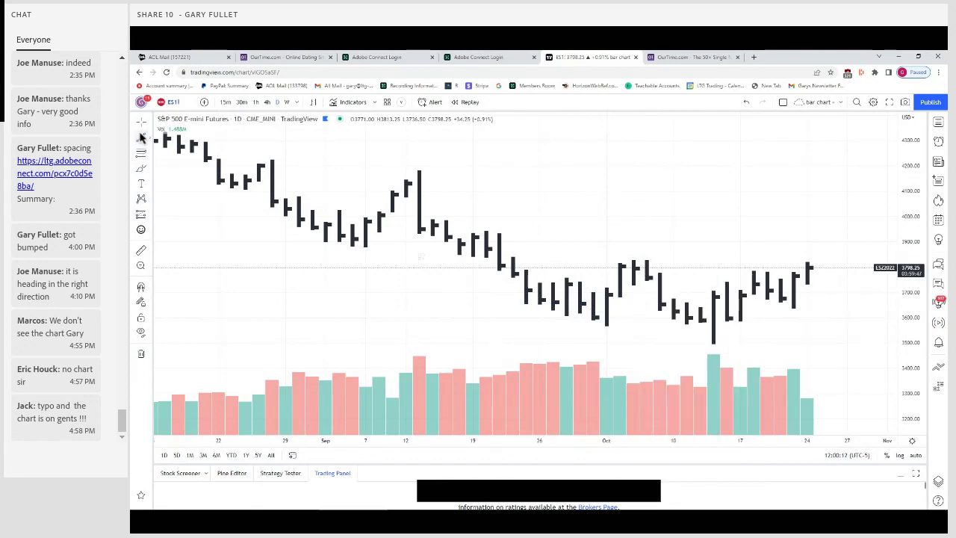
left_click(566, 317)
left_click(620, 317)
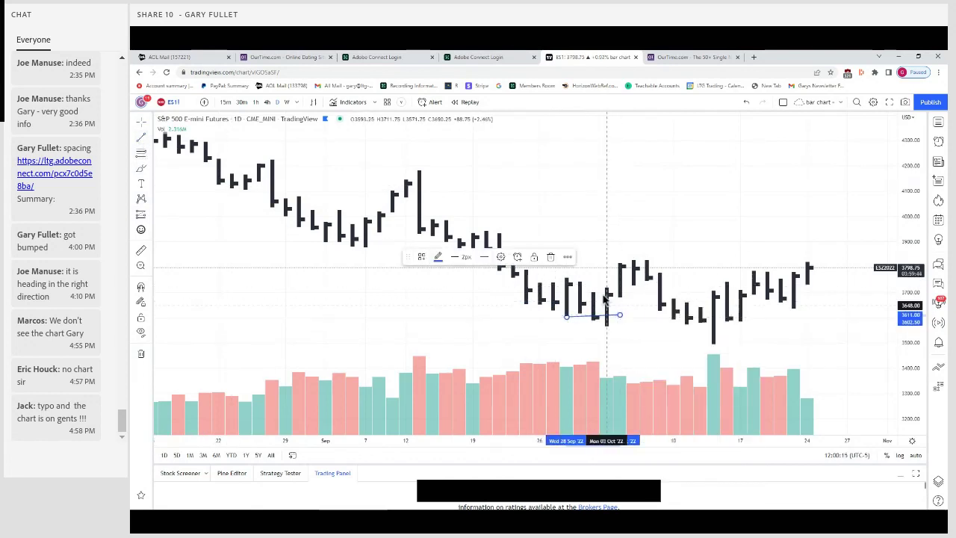
left_click(527, 258)
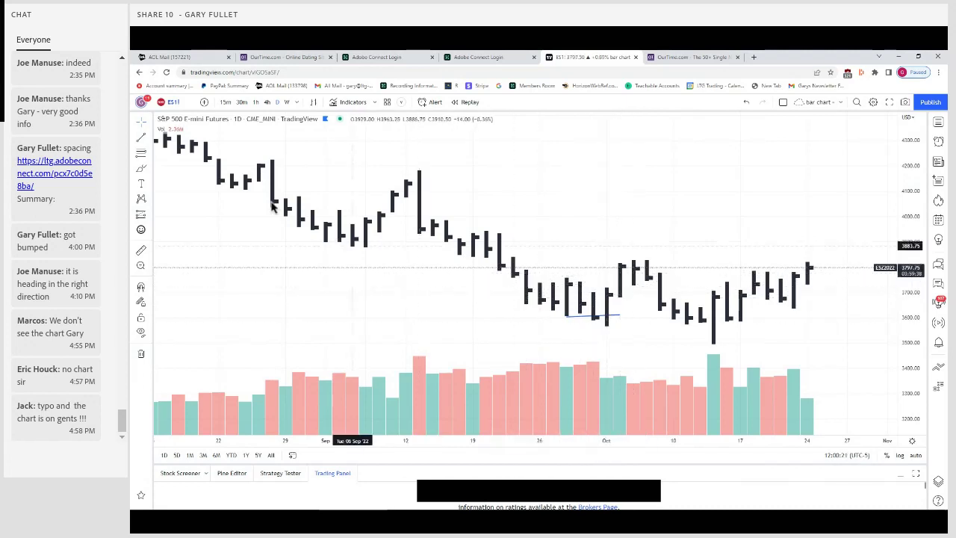
Draw a level line from the September 23 bar across the early-October highs near 3800
left_click(141, 139)
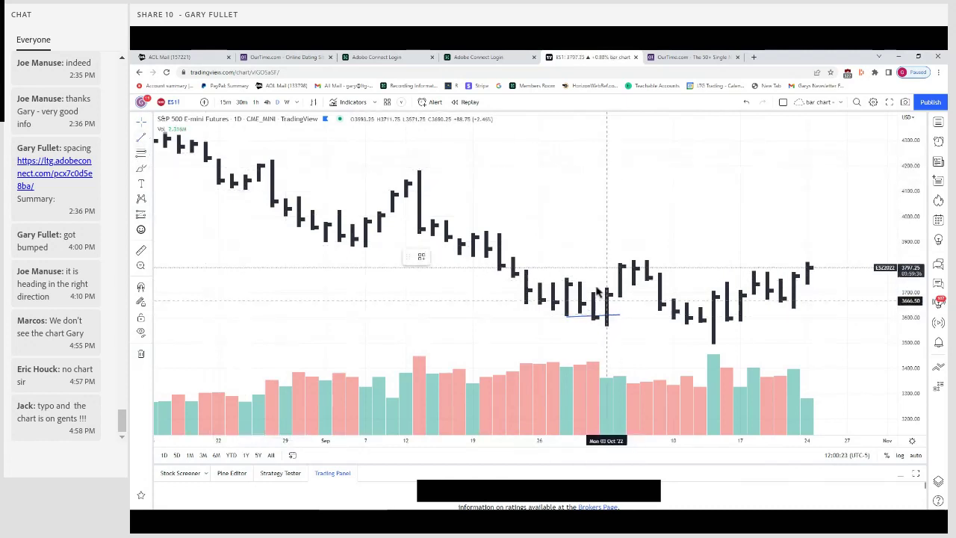
left_click(527, 269)
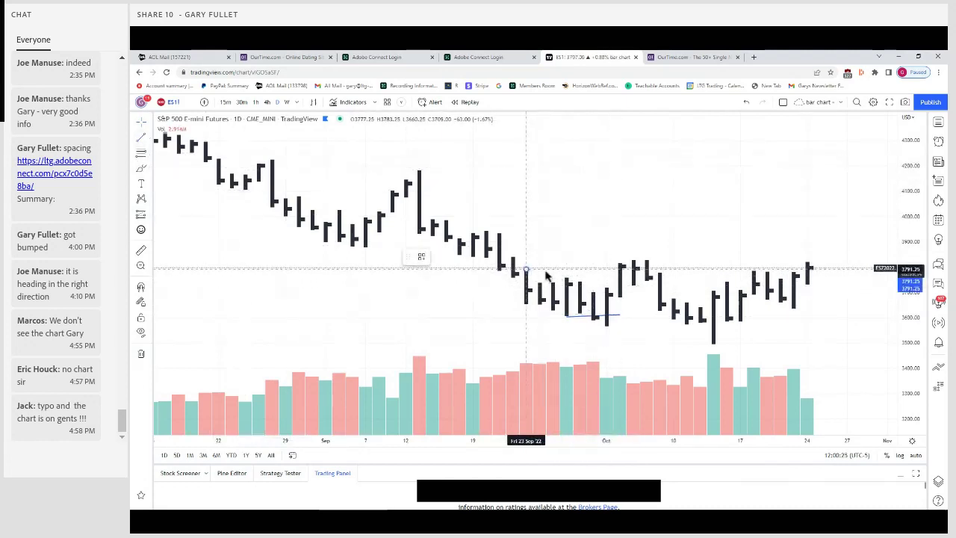
left_click(689, 267)
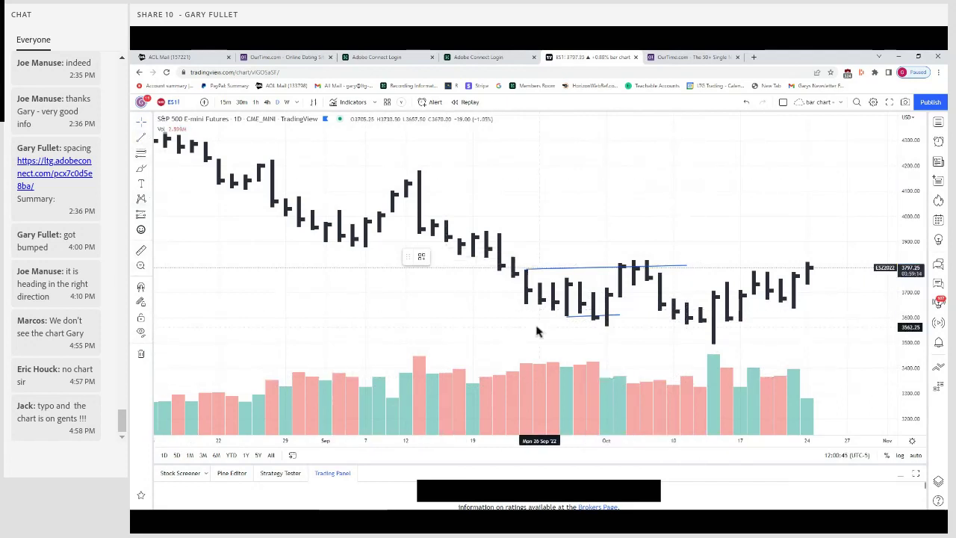
Draw a level line near 3565 from the October 3 low to October 20
left_click(607, 324)
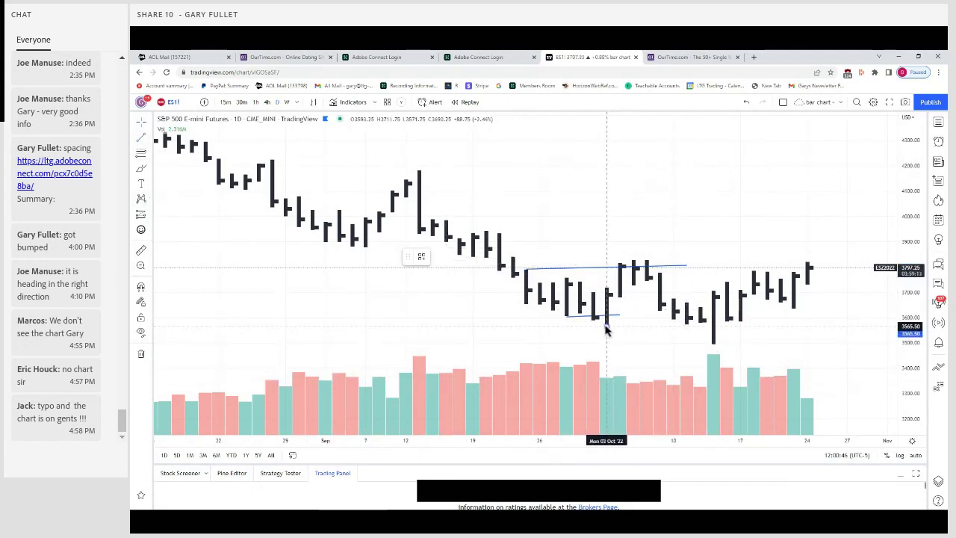
left_click(794, 327)
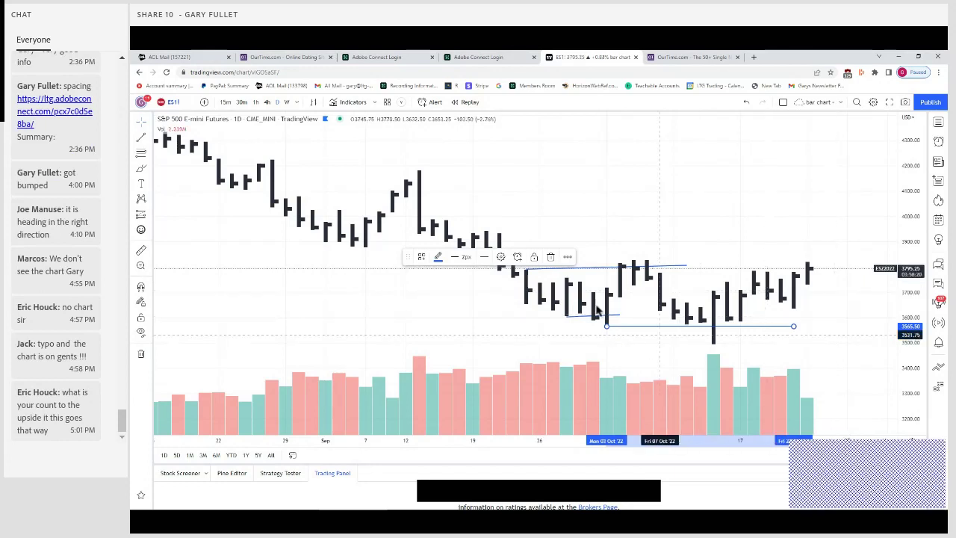
Draw a rising trend line from the October 11 low up to about 4111 on October 31
left_click(516, 351)
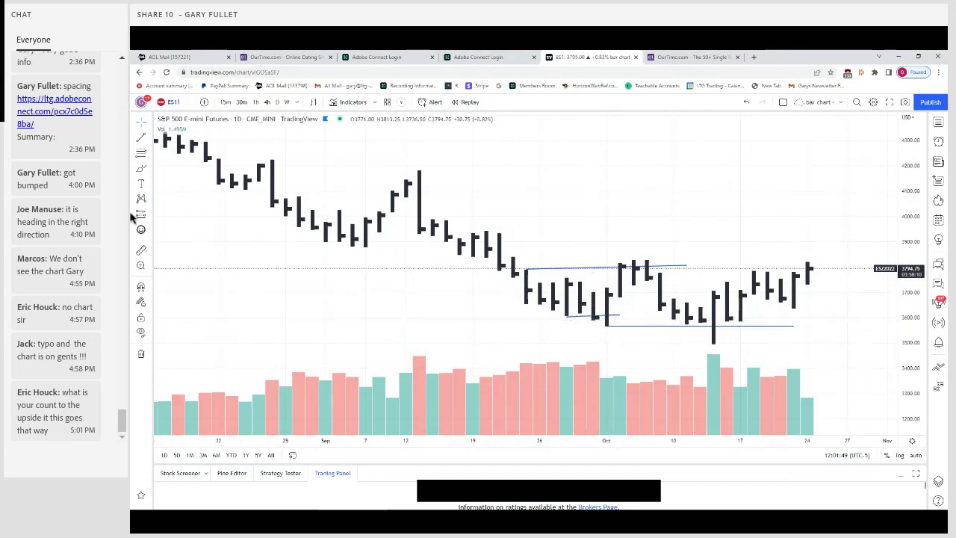
left_click(143, 147)
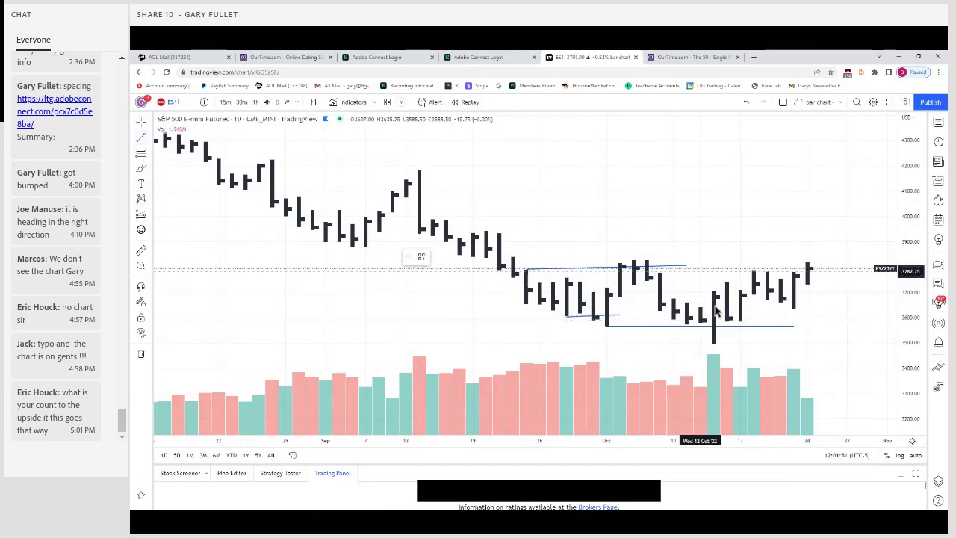
left_click(687, 306)
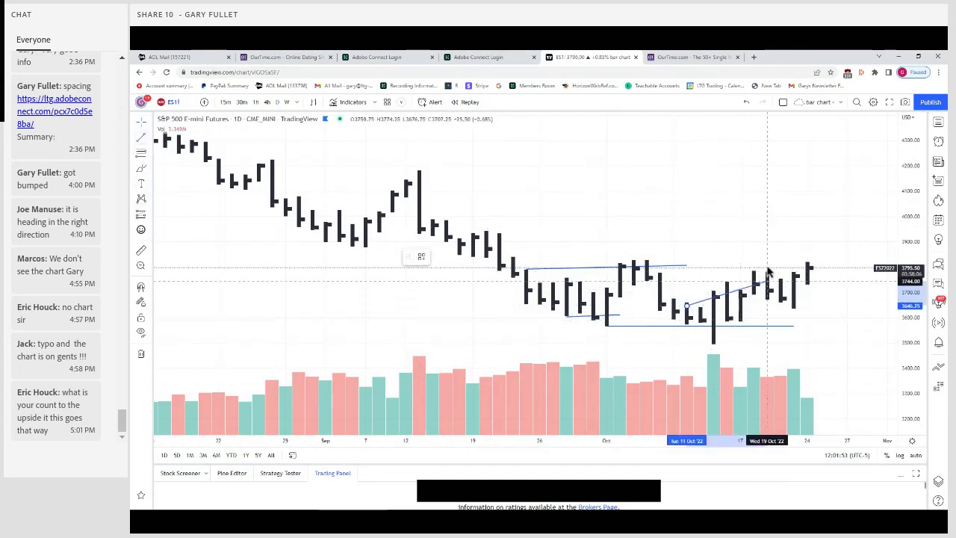
left_click(878, 192)
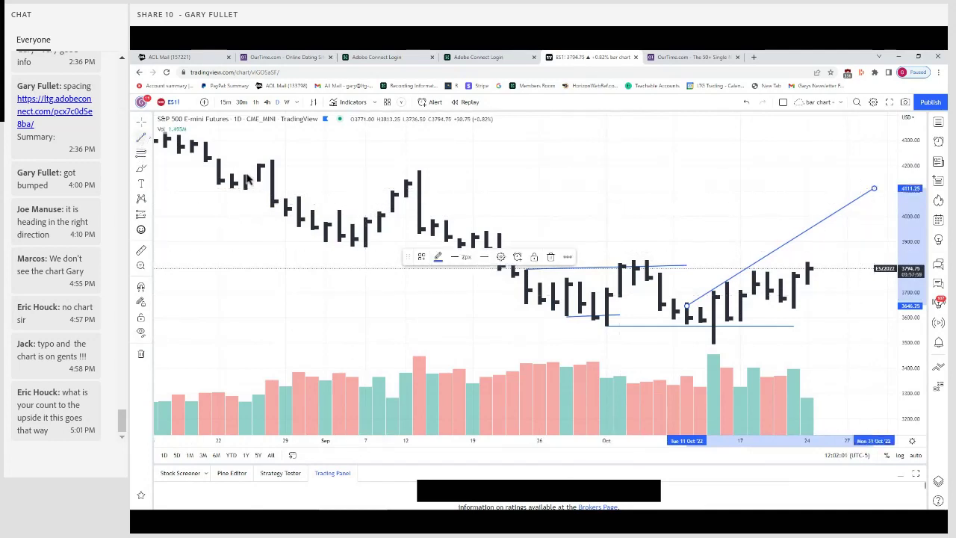
left_click(420, 173)
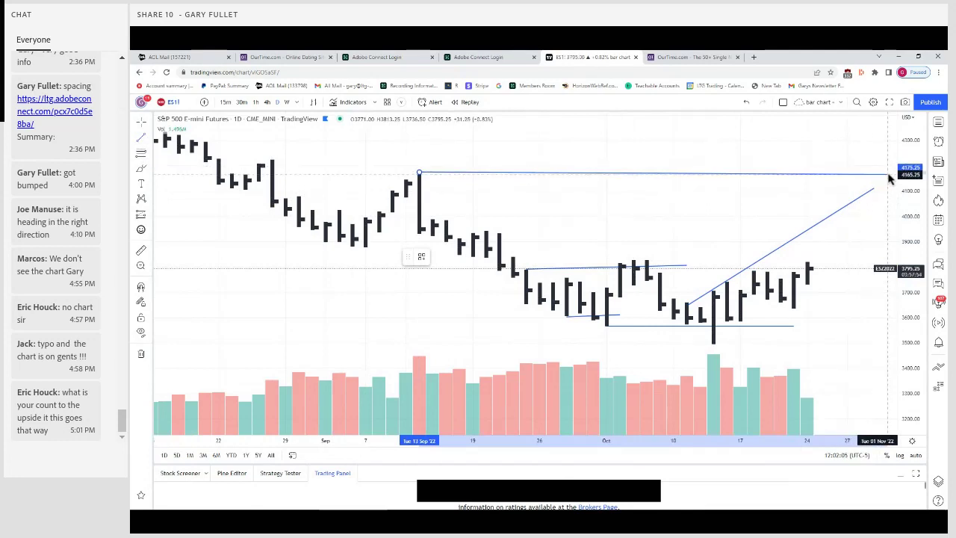
End the target line near November 1, level with the September 13 high near 4175
left_click(889, 176)
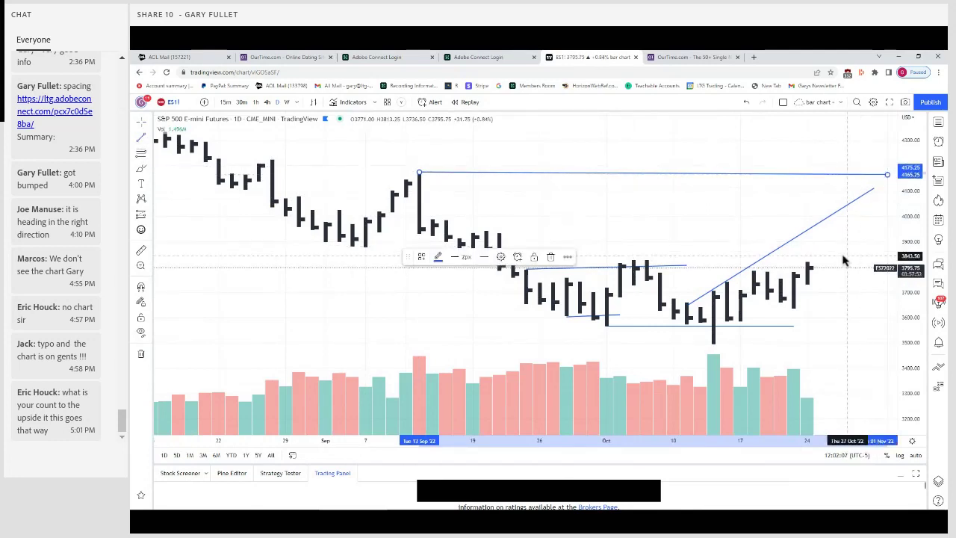